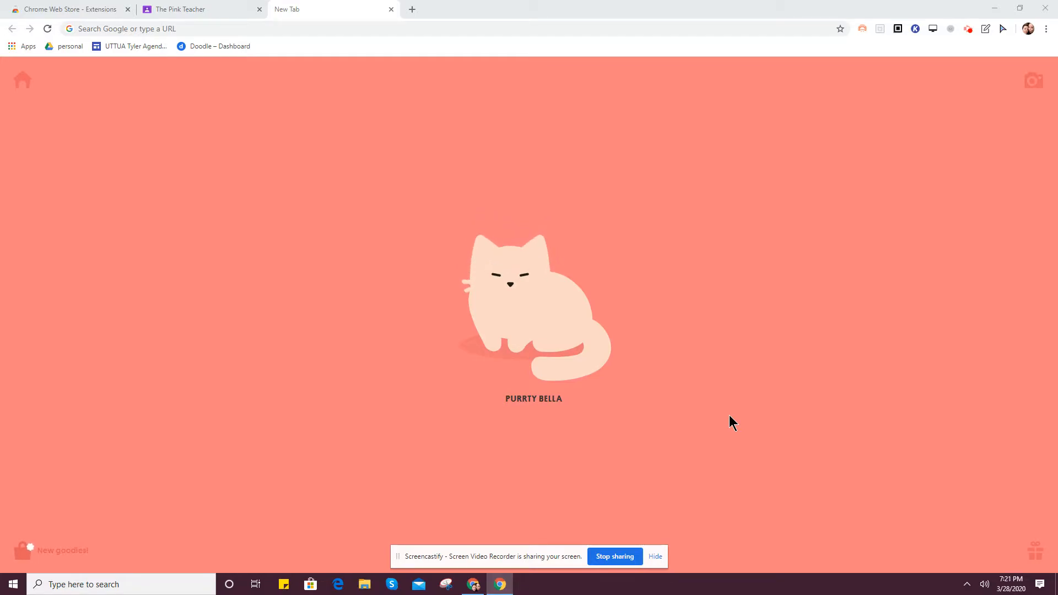
Search the Chrome Web Store for "kami" and close the store page after viewing the results.
left_click(74, 9)
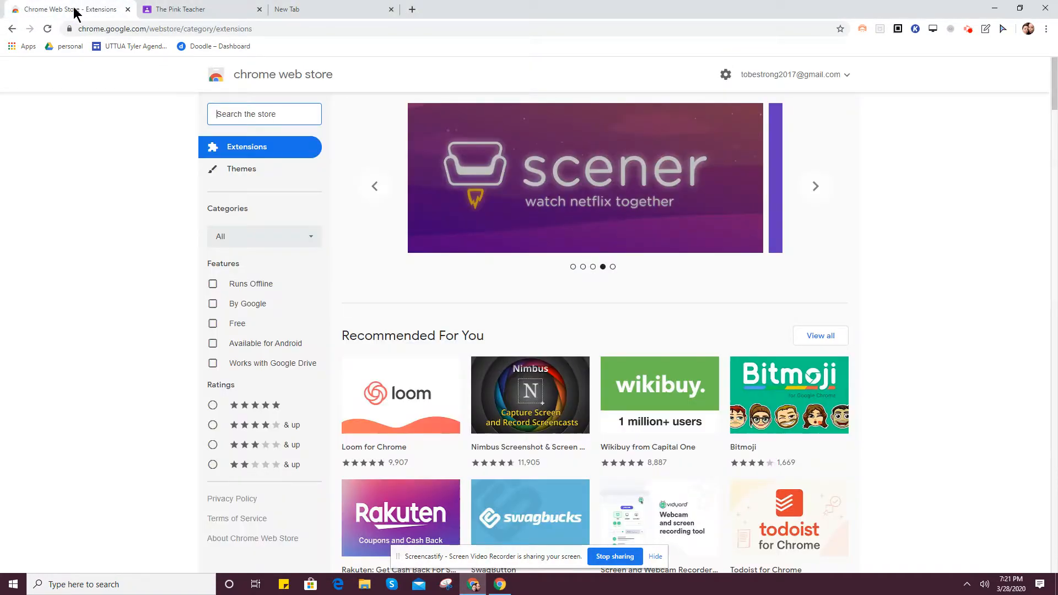
left_click(244, 118)
type("kami")
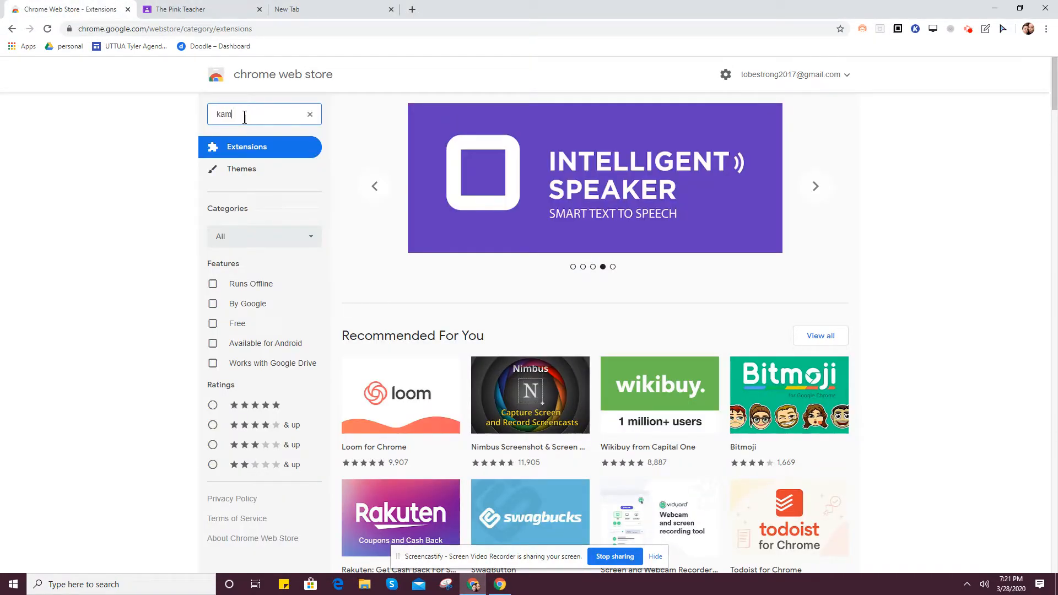
key("Return")
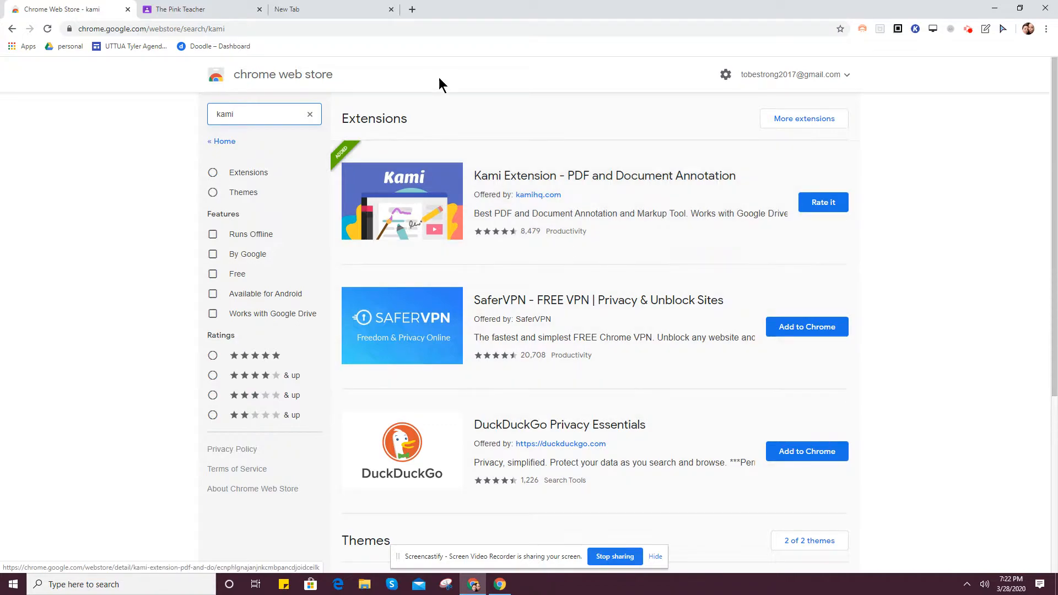
left_click(128, 10)
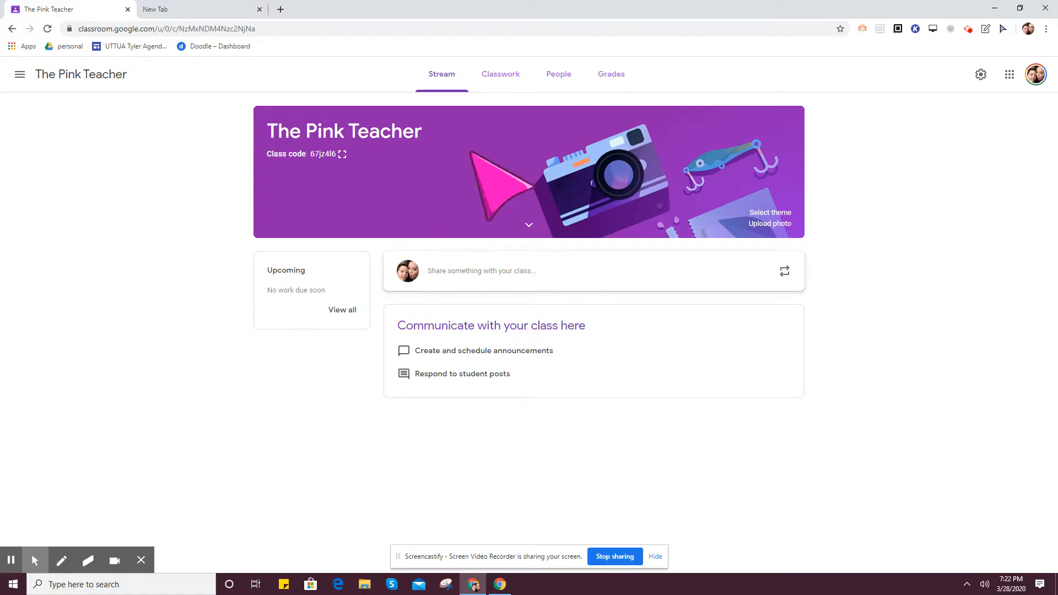
Start a new Kami assignment in the classwork of The Pink Teacher class and dismiss the desktop notification.
left_click(501, 75)
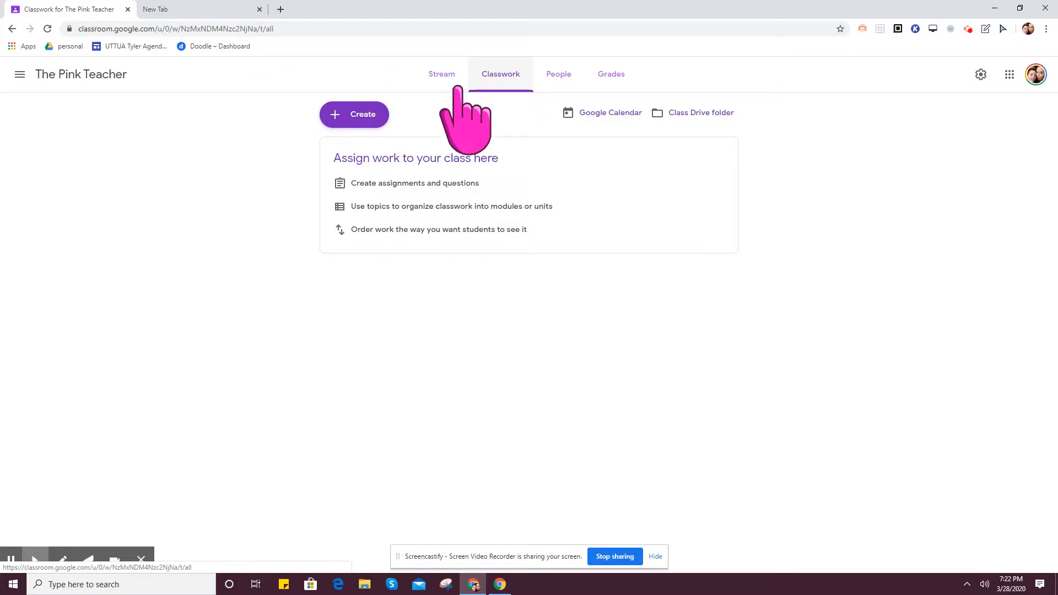
left_click(355, 115)
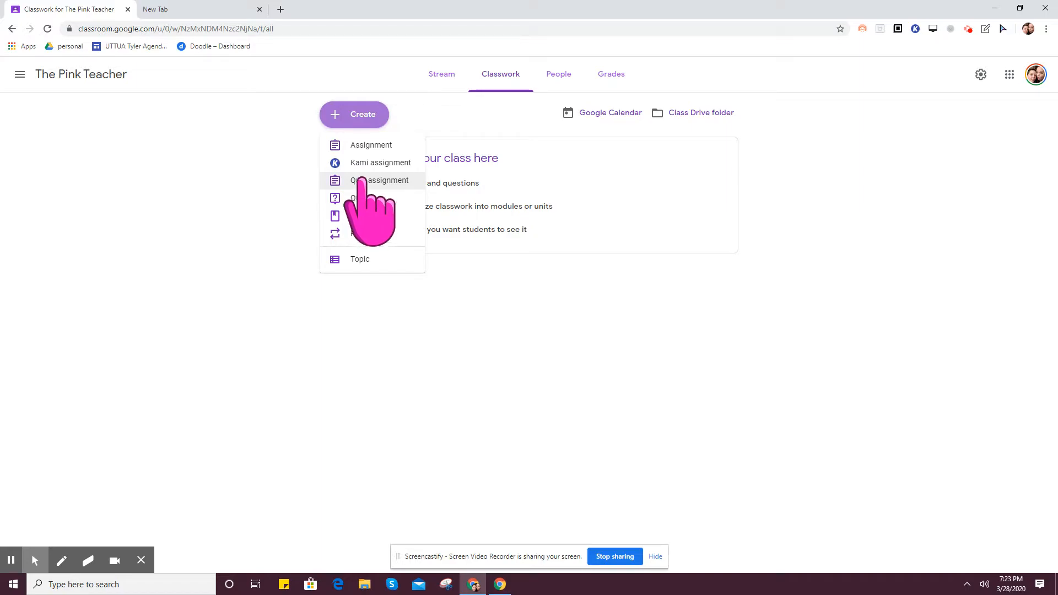
left_click(368, 163)
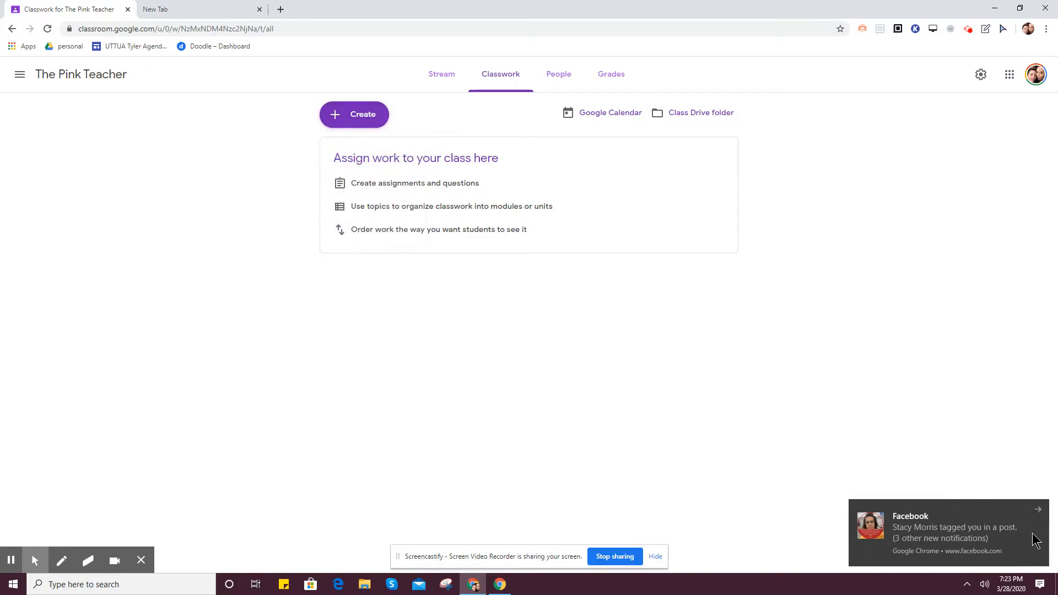
left_click(1040, 510)
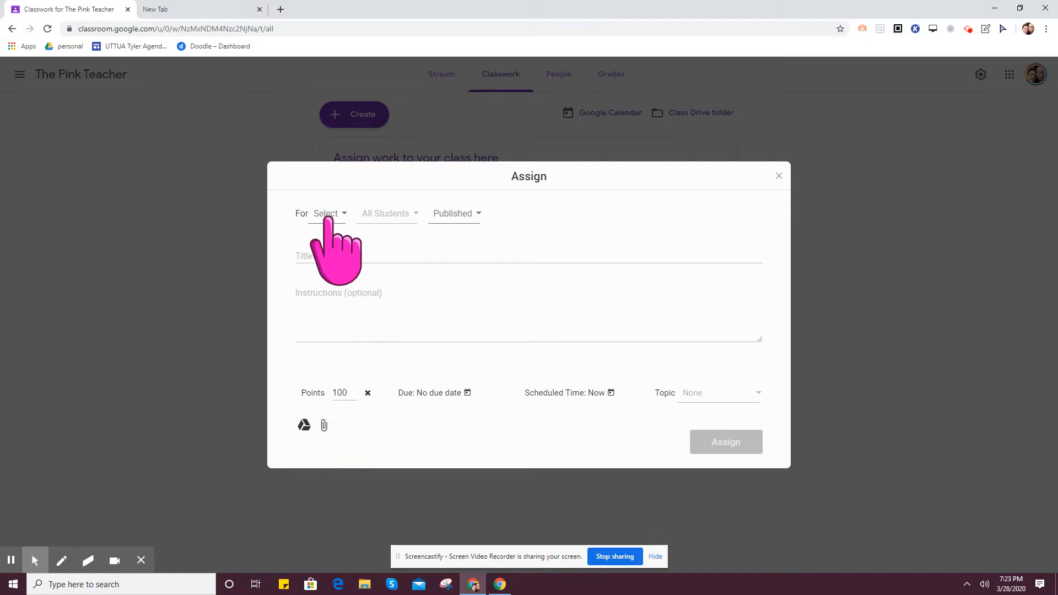
Choose 19-20 MIZ Week as the class that receives the Kami assignment.
left_click(329, 216)
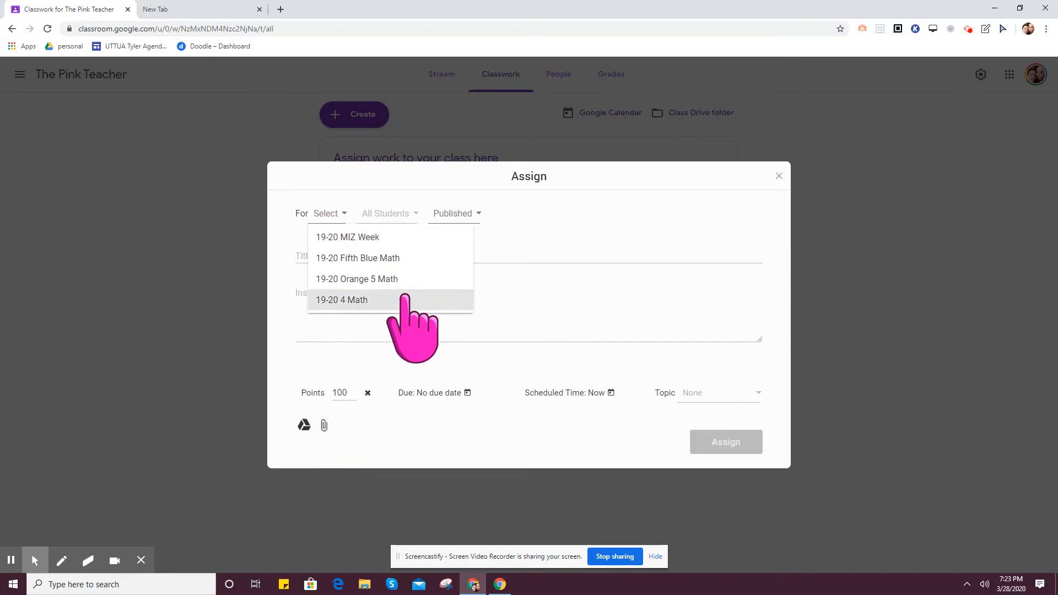
left_click(372, 242)
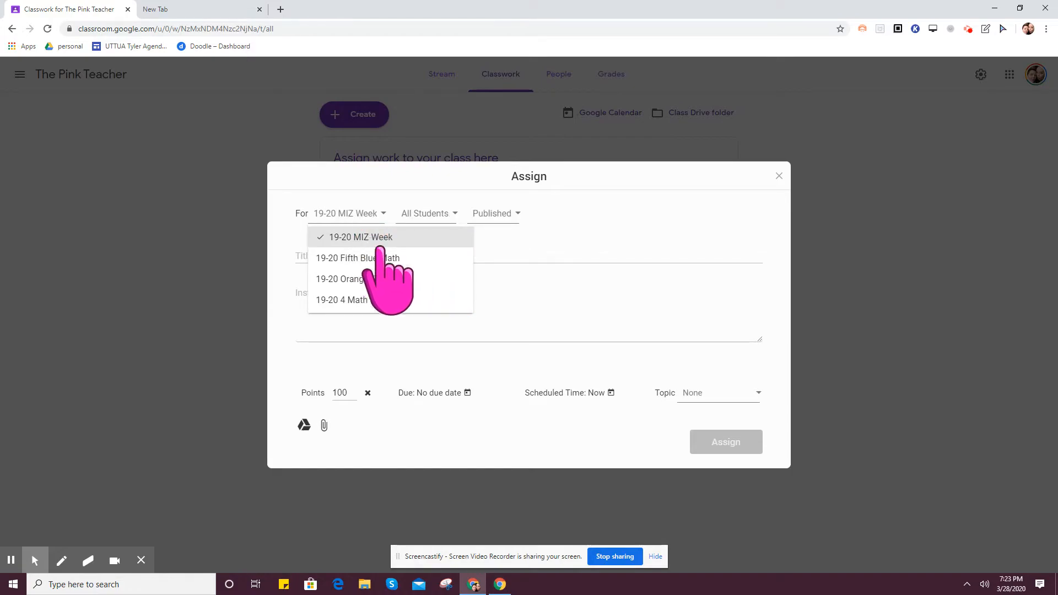
left_click(508, 274)
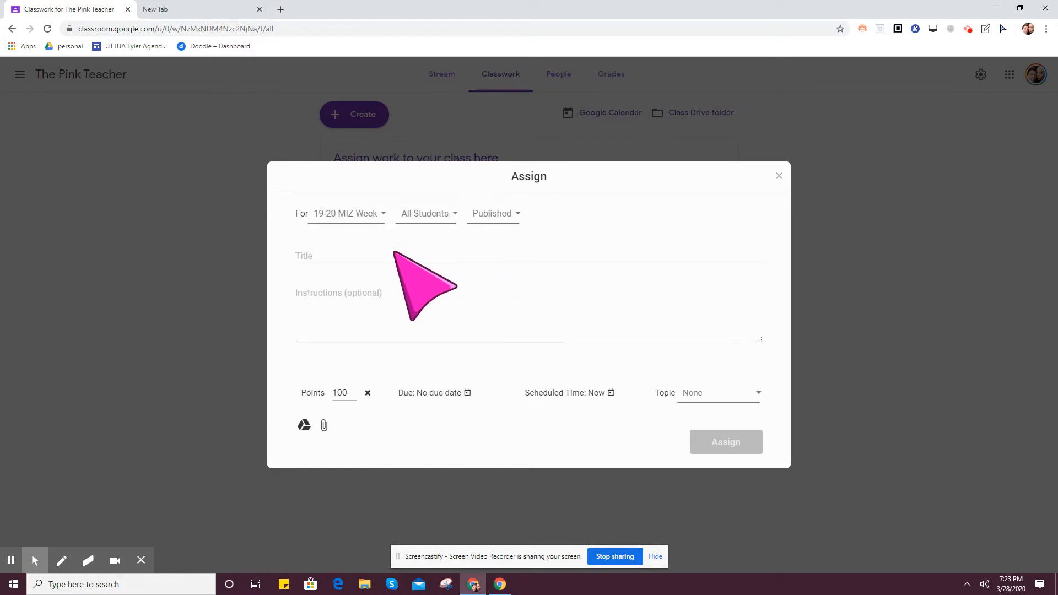
Title the assignment "Comparing Fractions Assignment" and add the instructions "You will work on the document attached using Kami.".
left_click(364, 255)
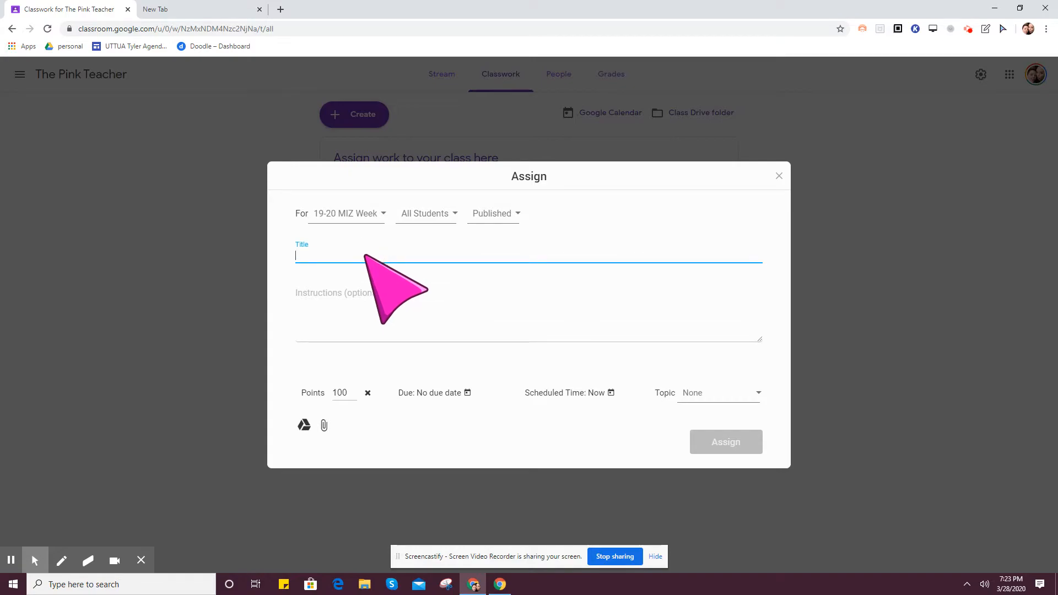
type("Comparing Fractions Assig")
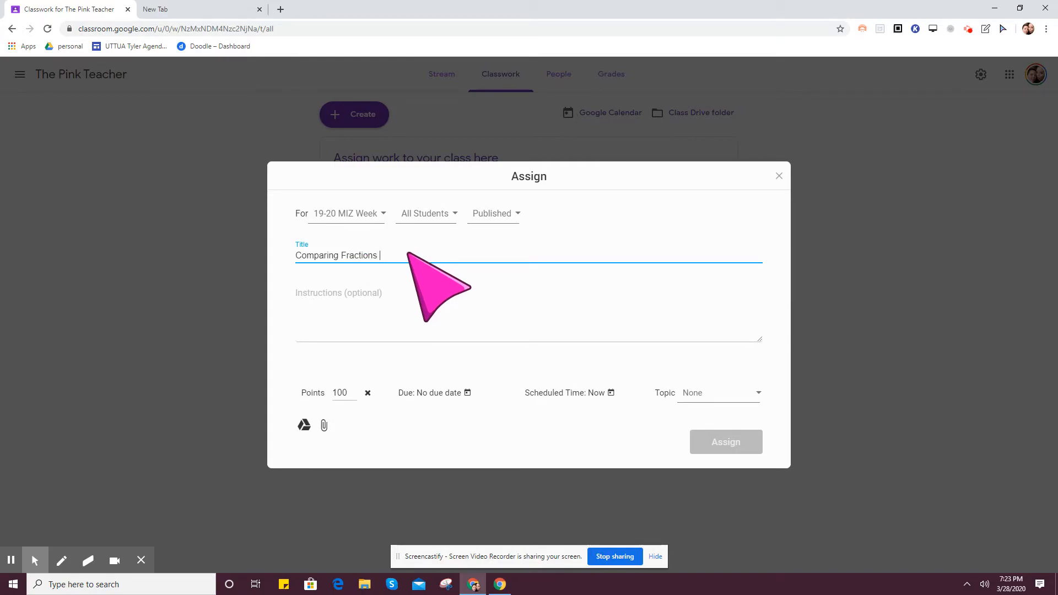
type("nment")
left_click(400, 293)
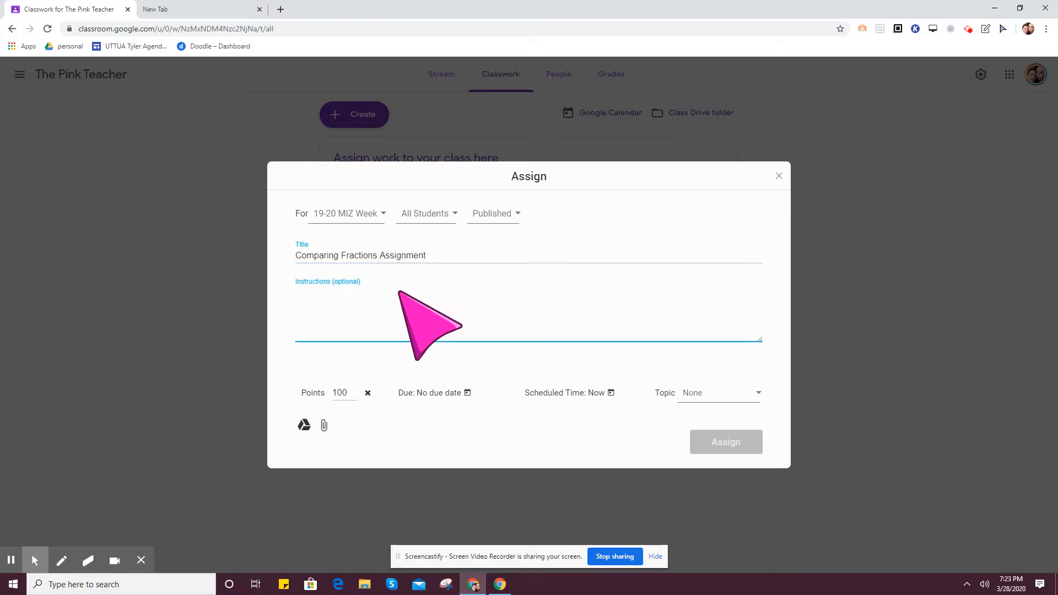
type("You will")
type("work on the document attac")
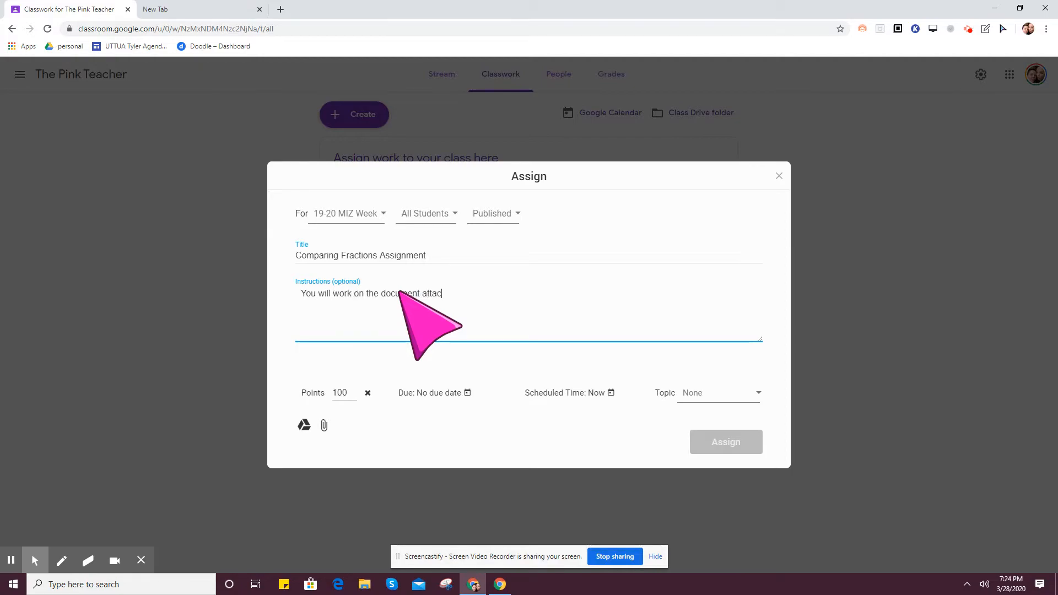
type("hed using Kami.")
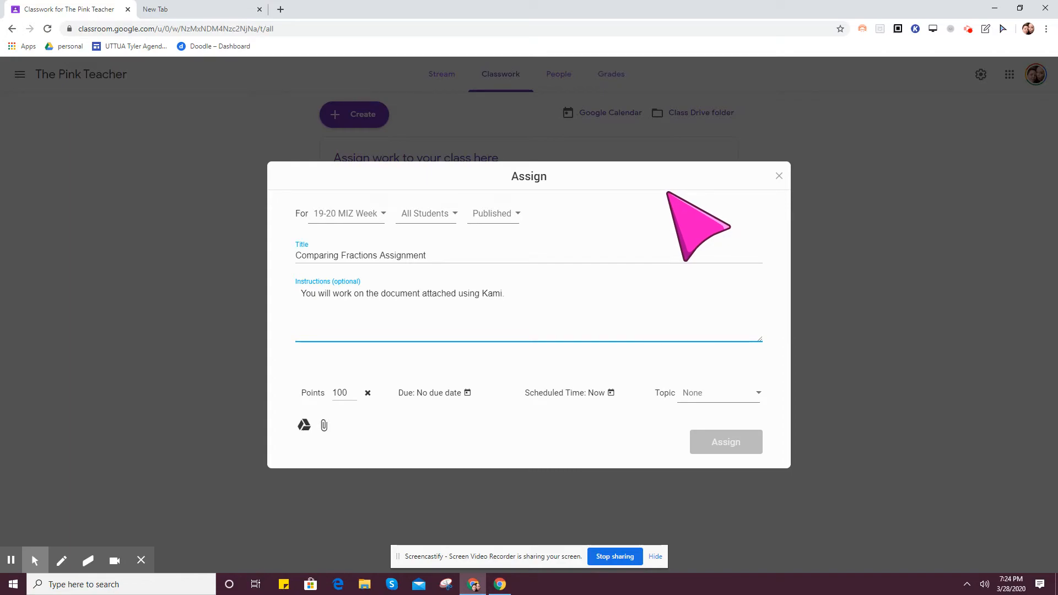
Look through the topics available for the assignment and close the list without choosing one.
left_click(727, 395)
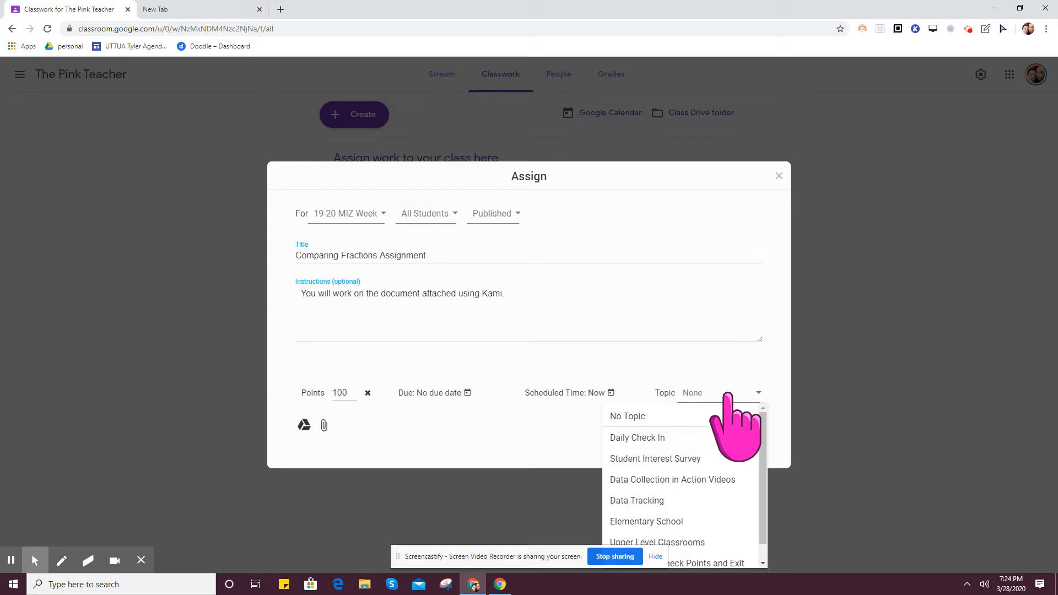
scroll(731, 477, "down", 1)
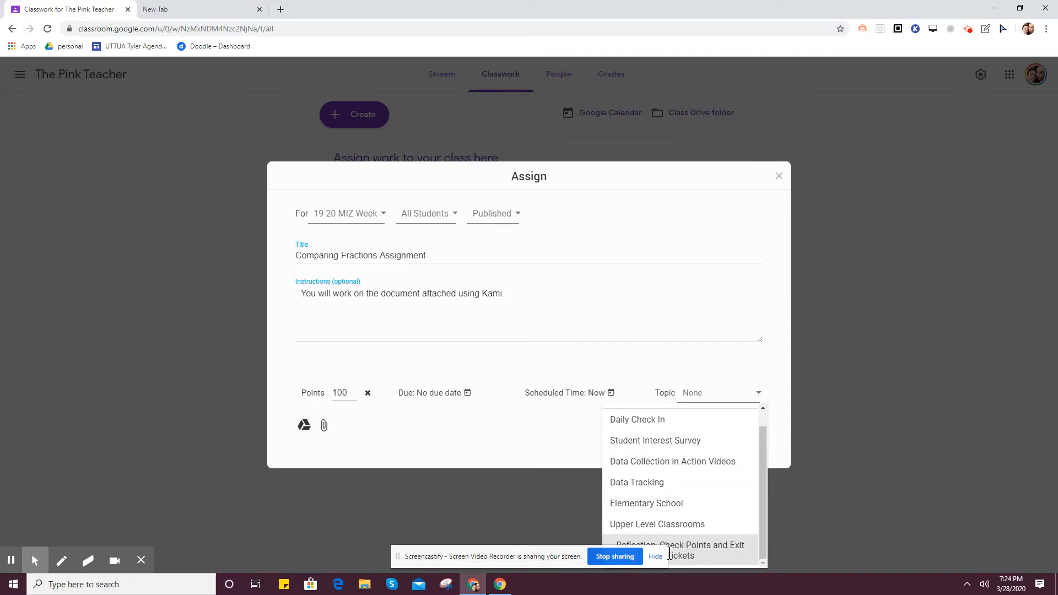
scroll(701, 540, "up", 1)
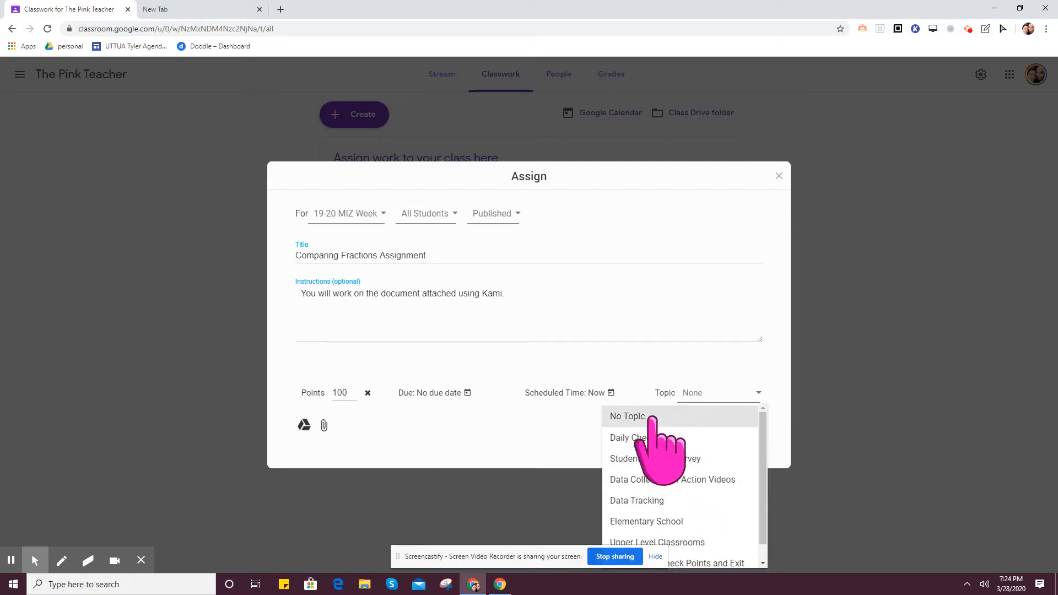
left_click(774, 364)
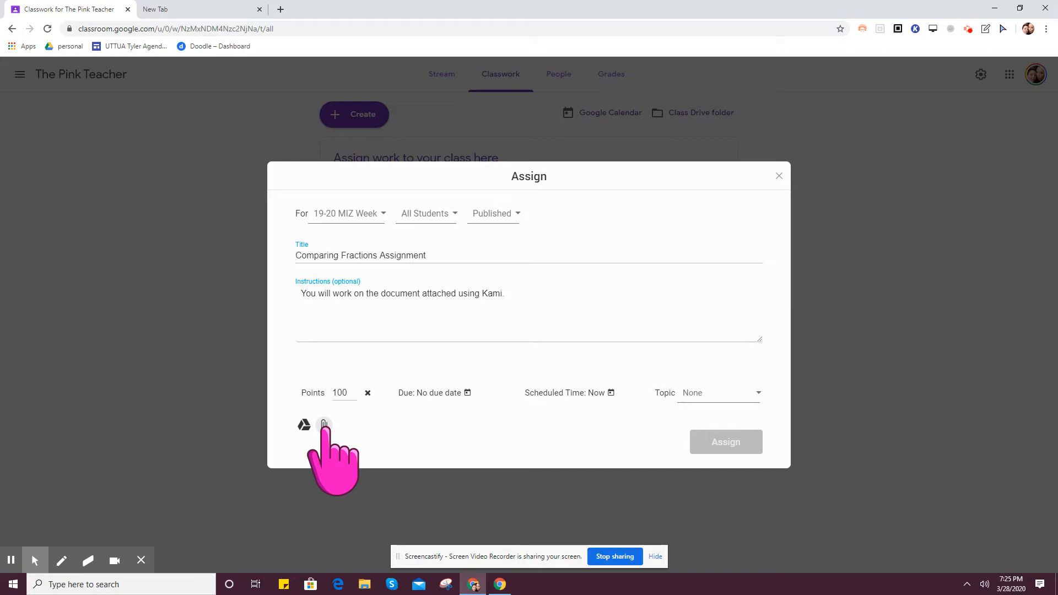
Attach the "for kami" image from the computer's Pictures folder, then assign the work and close the confirmation.
left_click(324, 425)
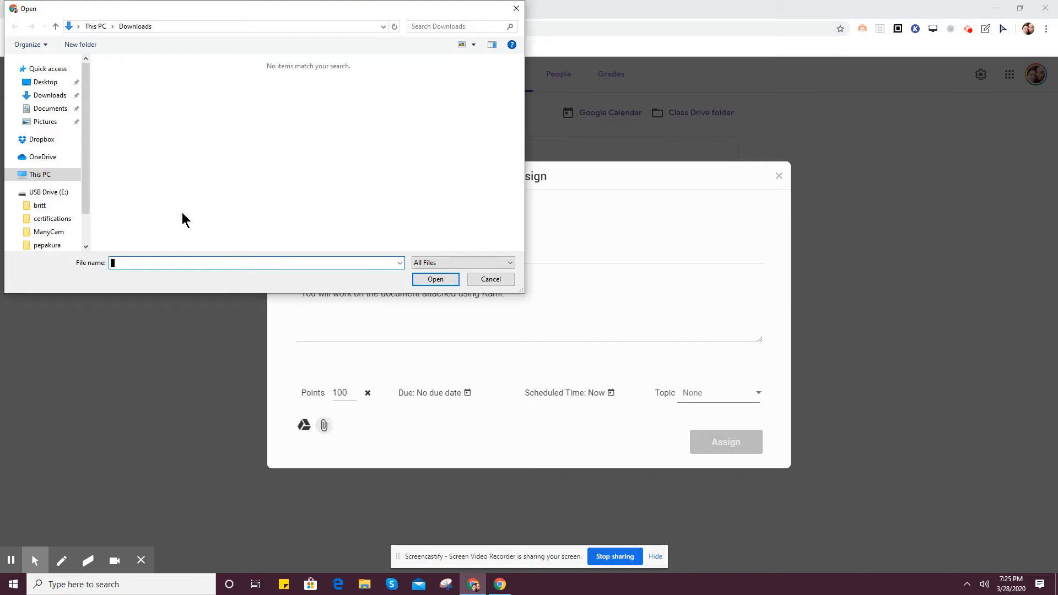
left_click(49, 97)
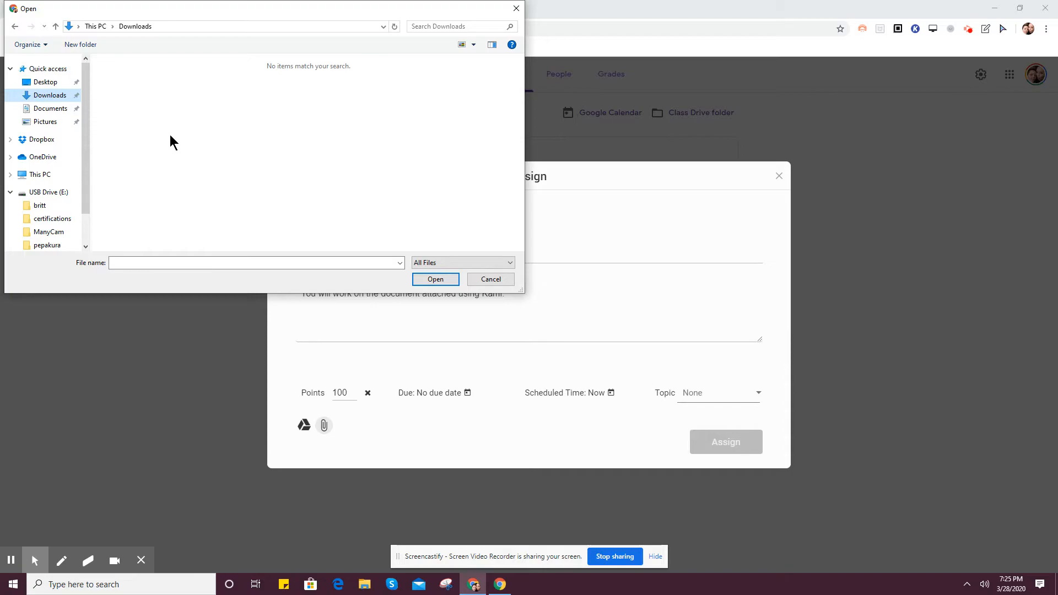
left_click(54, 113)
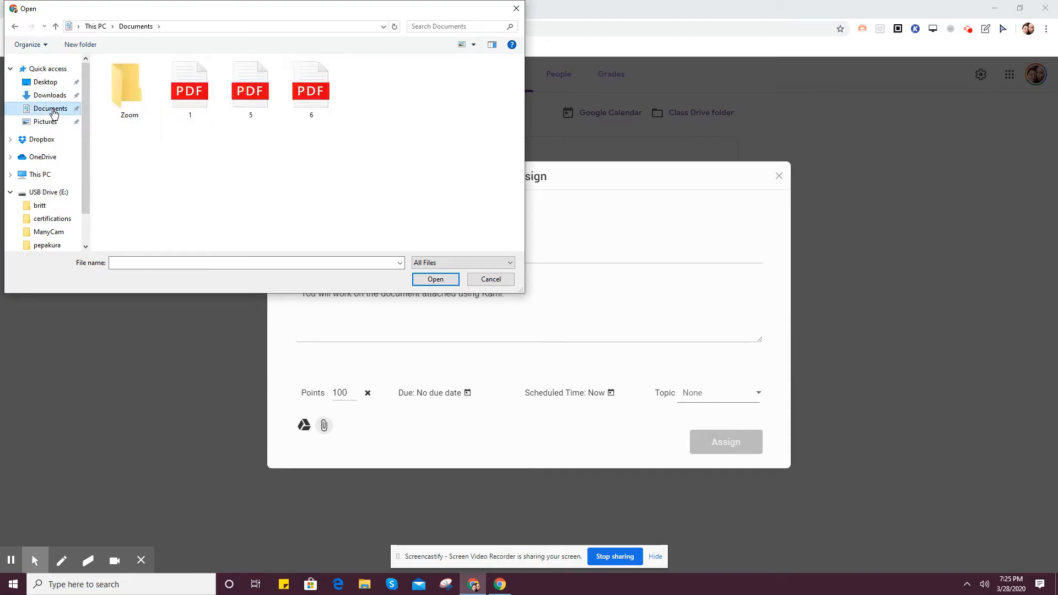
left_click(45, 124)
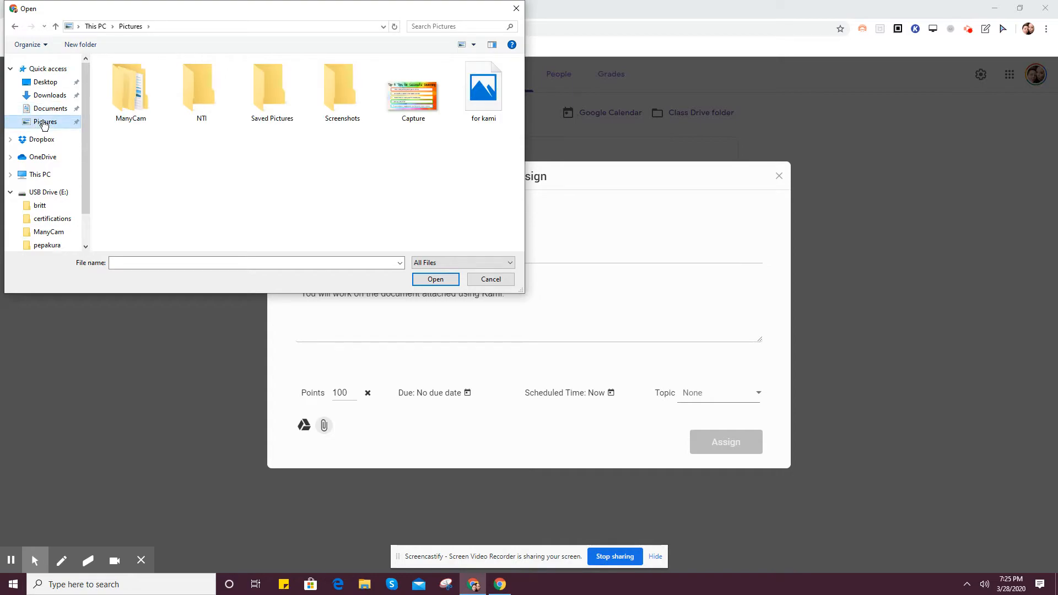
left_click(479, 91)
double_click(479, 91)
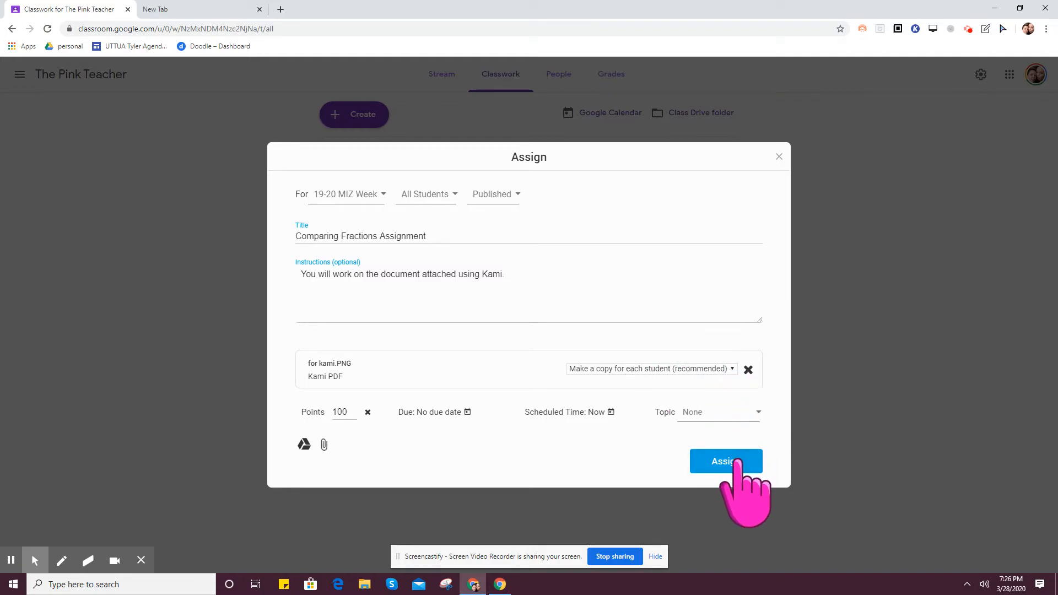
left_click(733, 466)
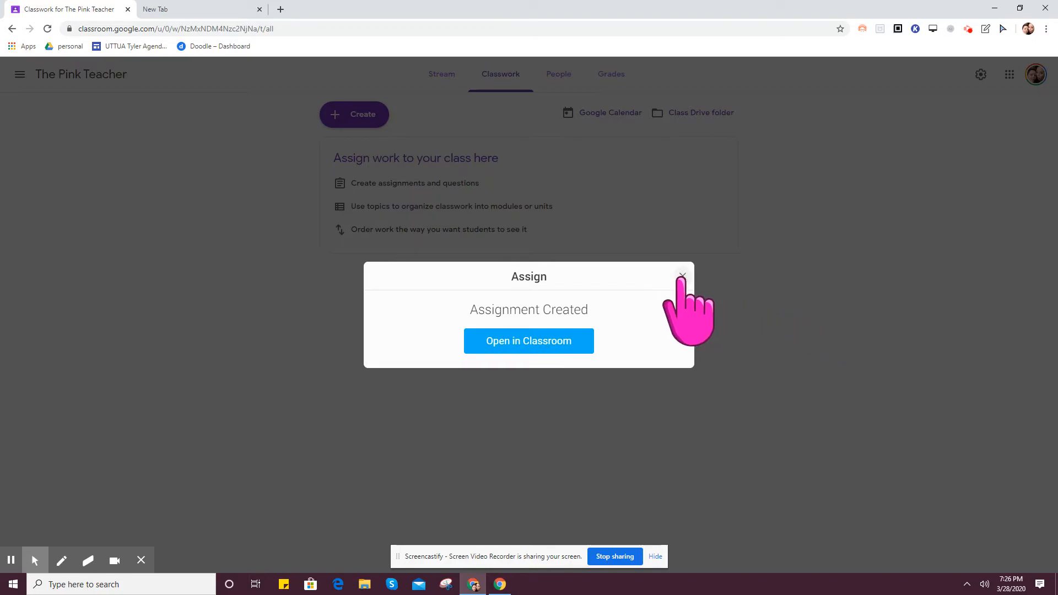
left_click(682, 276)
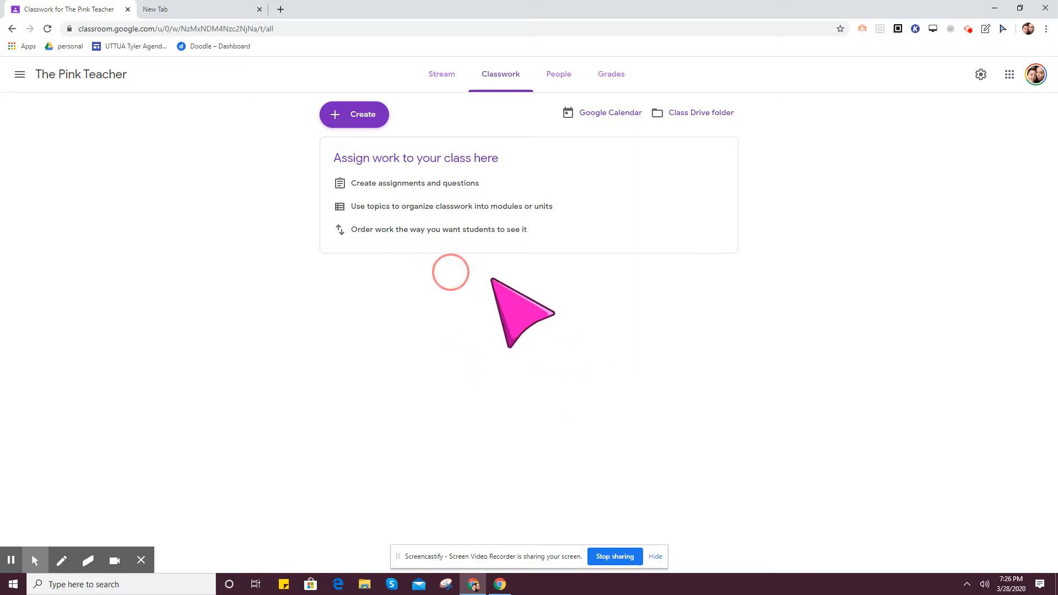
Switch Google Classroom to the other teacher account and open the classwork of the 19-20 MIZ Week class.
left_click(20, 74)
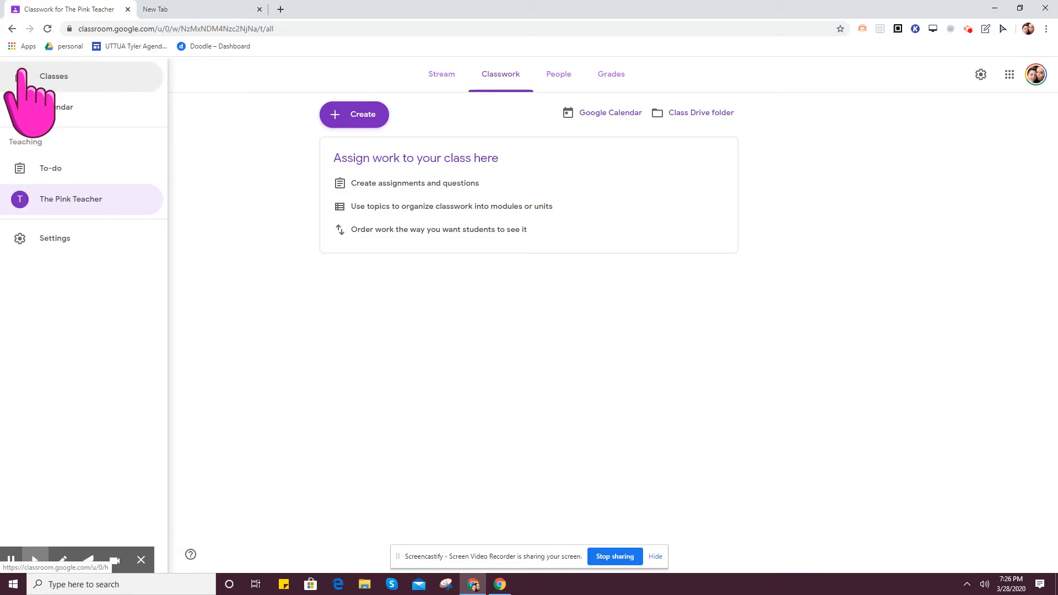
left_click(23, 74)
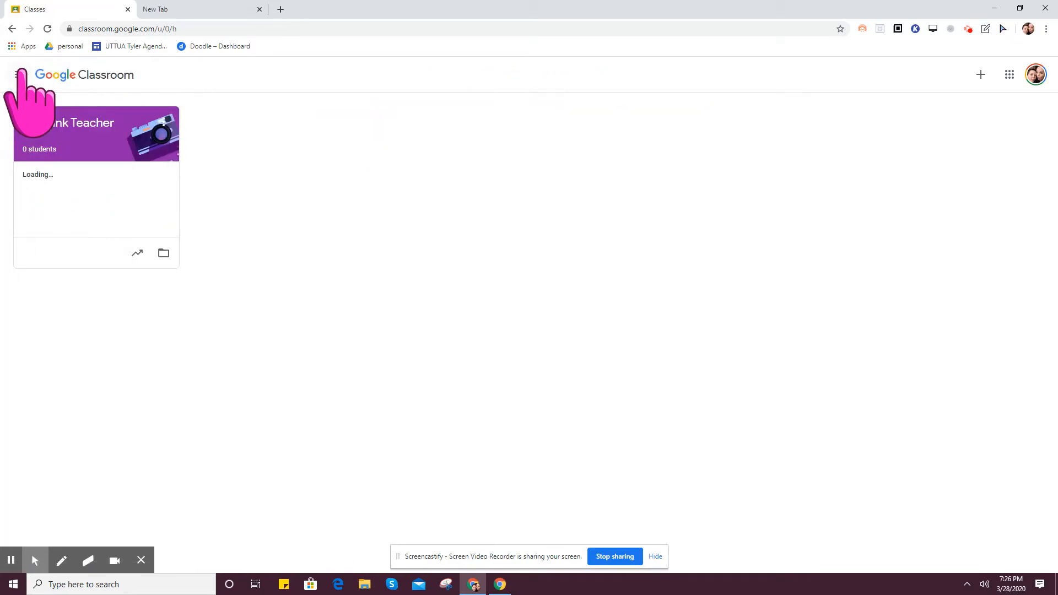
left_click(1035, 74)
left_click(932, 234)
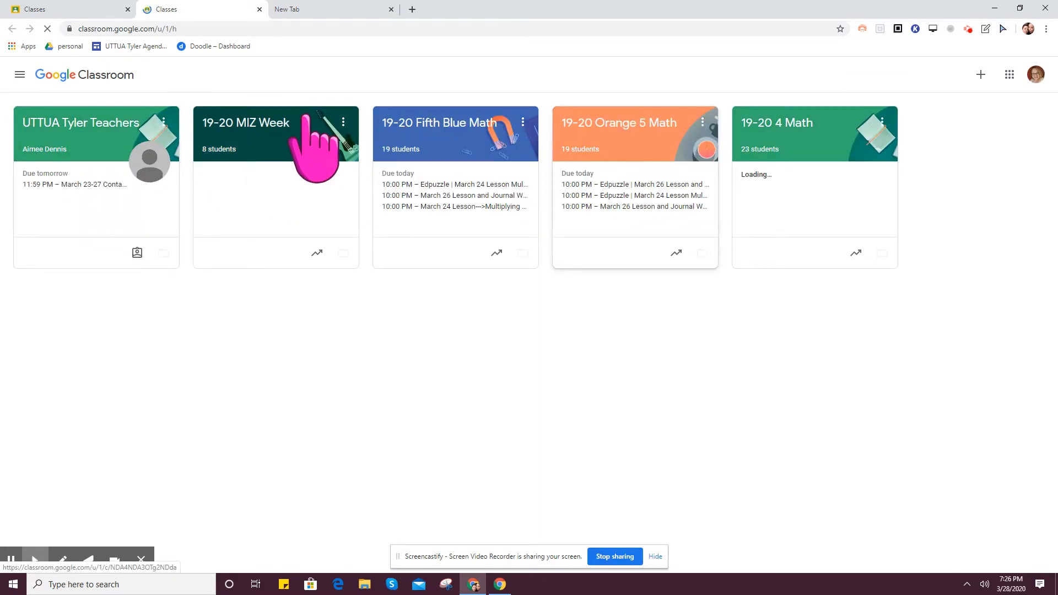
left_click(265, 120)
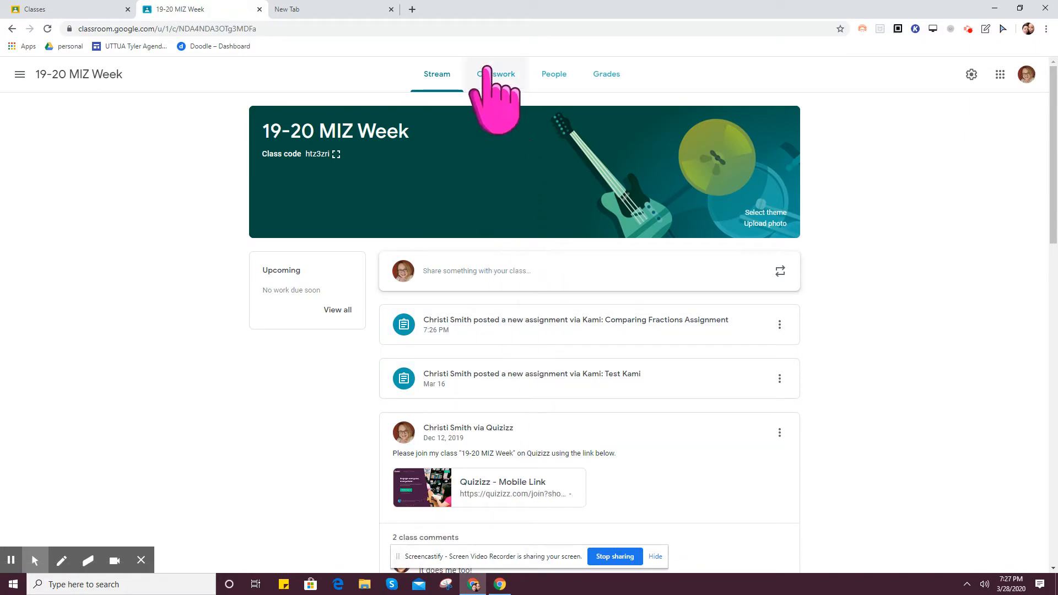
left_click(485, 71)
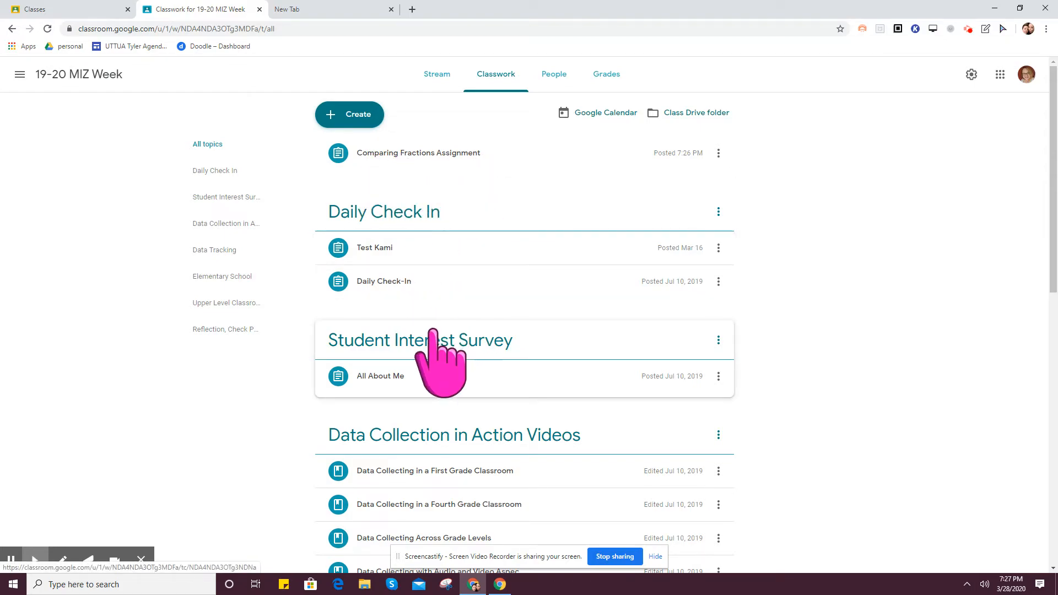
Edit the Comparing Fractions Assignment to file it under a new topic named "March 30 - April 3", and save the assignment.
left_click(718, 153)
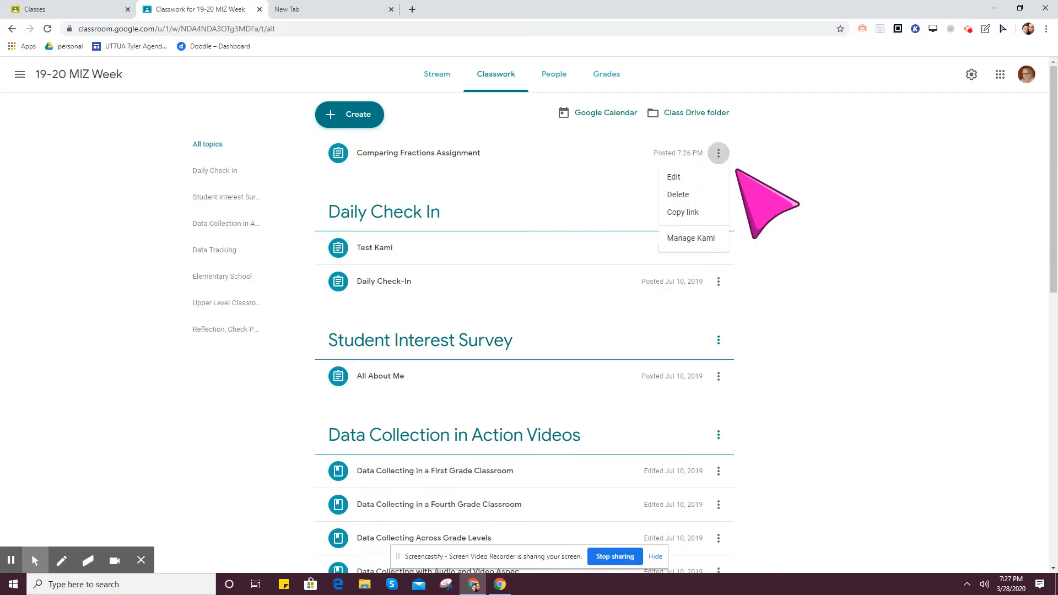
left_click(701, 177)
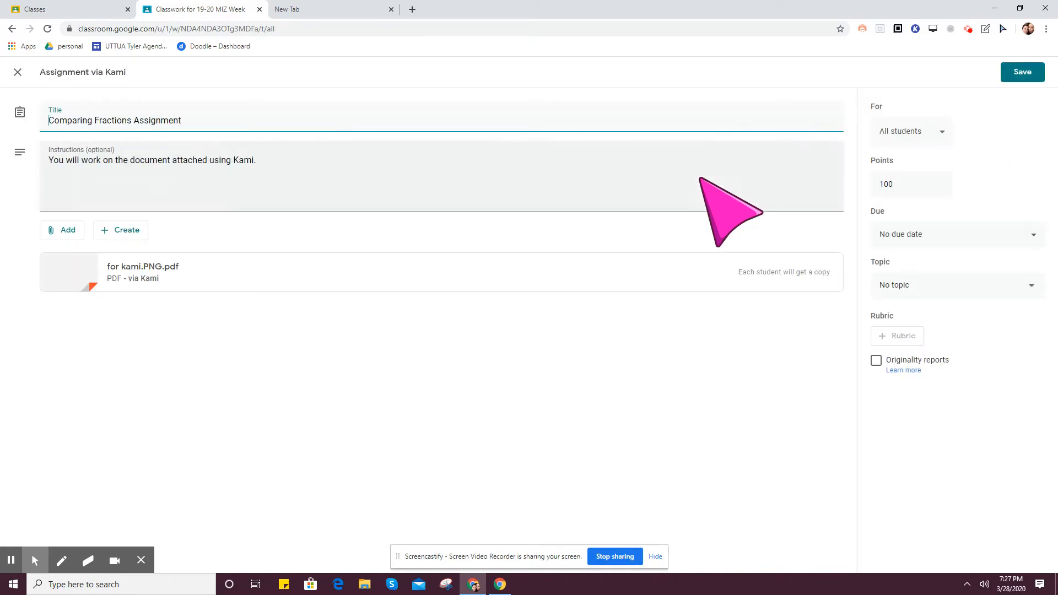
left_click(918, 292)
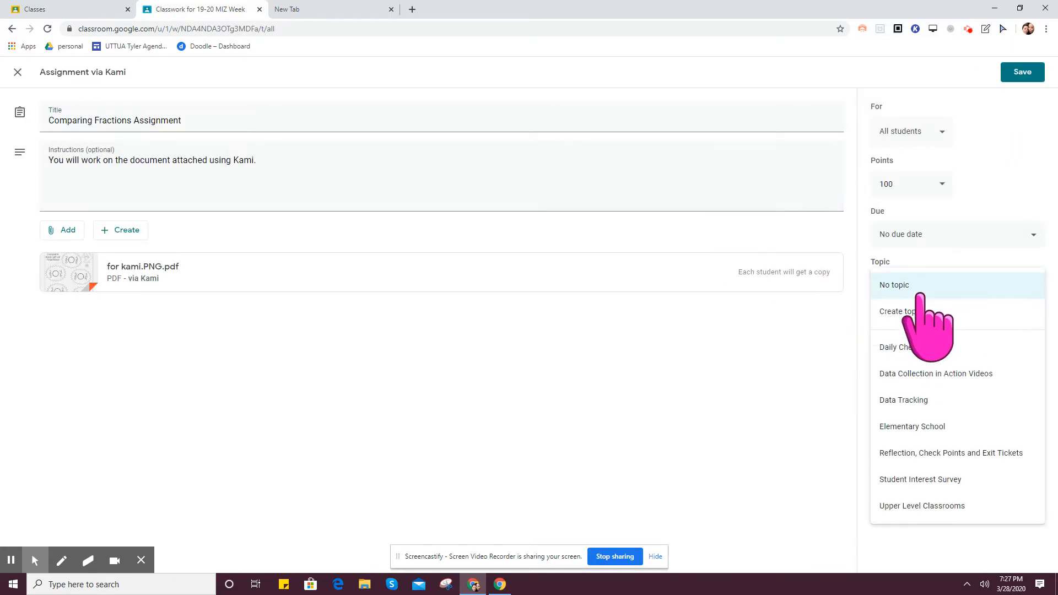
left_click(921, 312)
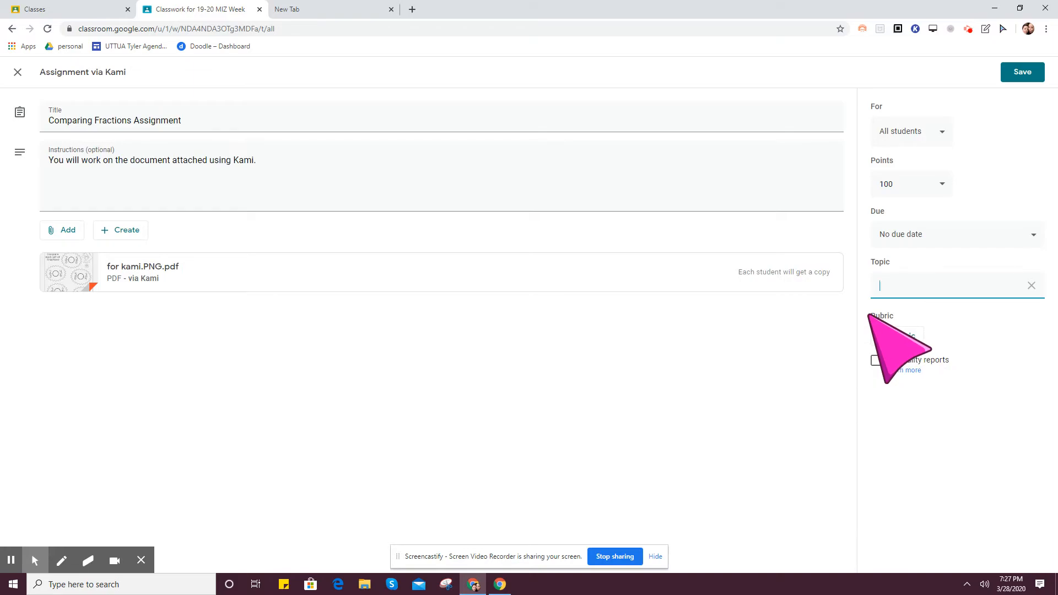
type("March 30 April 3")
key("Left")
key("Left")
key("Left")
key("Left")
key("Left")
key("Left")
key("Left")
type("-")
left_click(1015, 75)
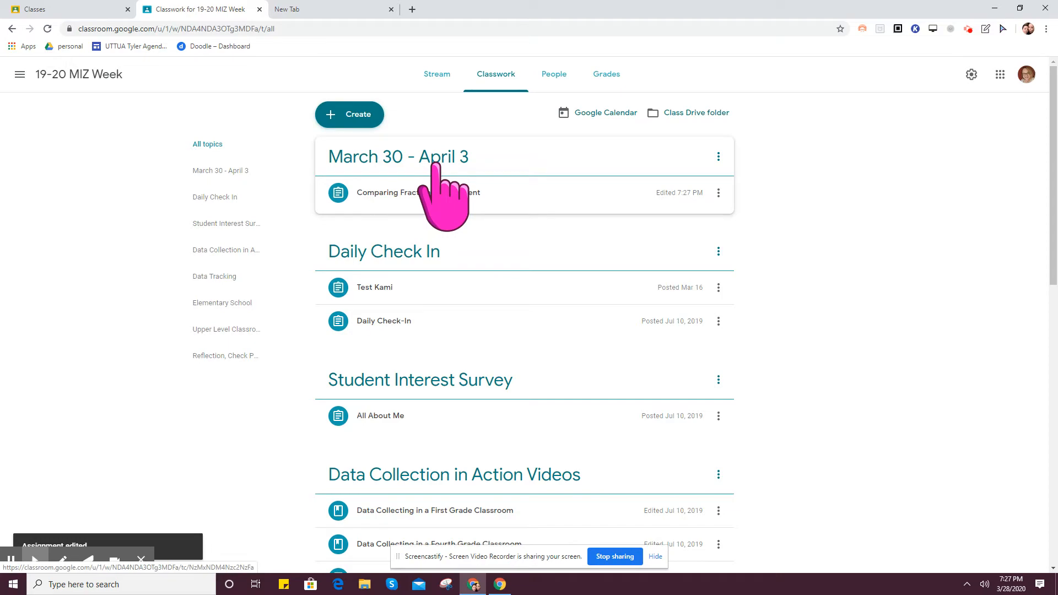
Preview the for kami.PNG.pdf worksheet attached to the Comparing Fractions Assignment and open it with Kami.
left_click(442, 191)
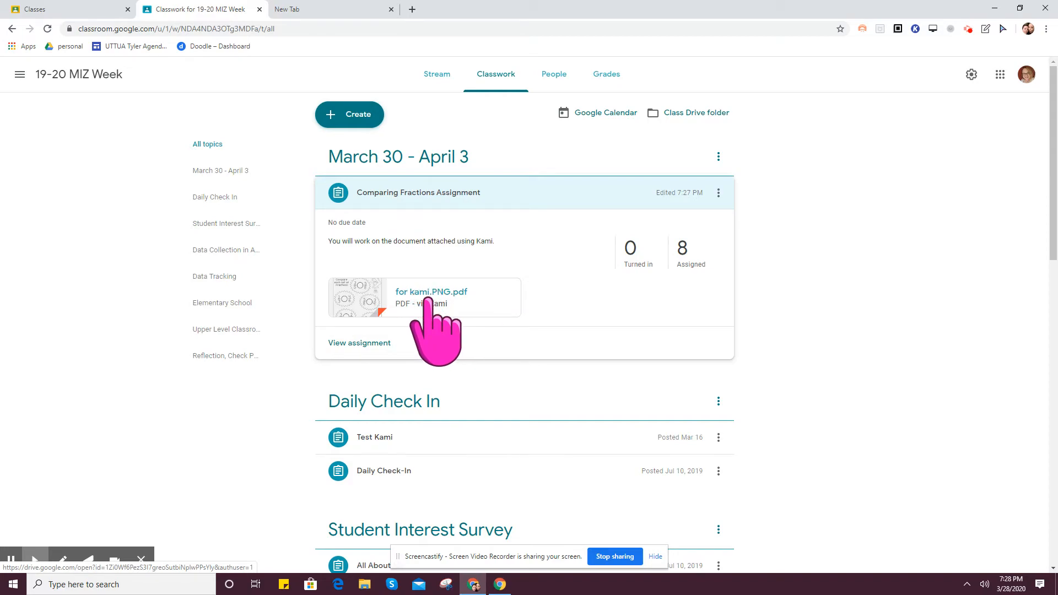
left_click(429, 300)
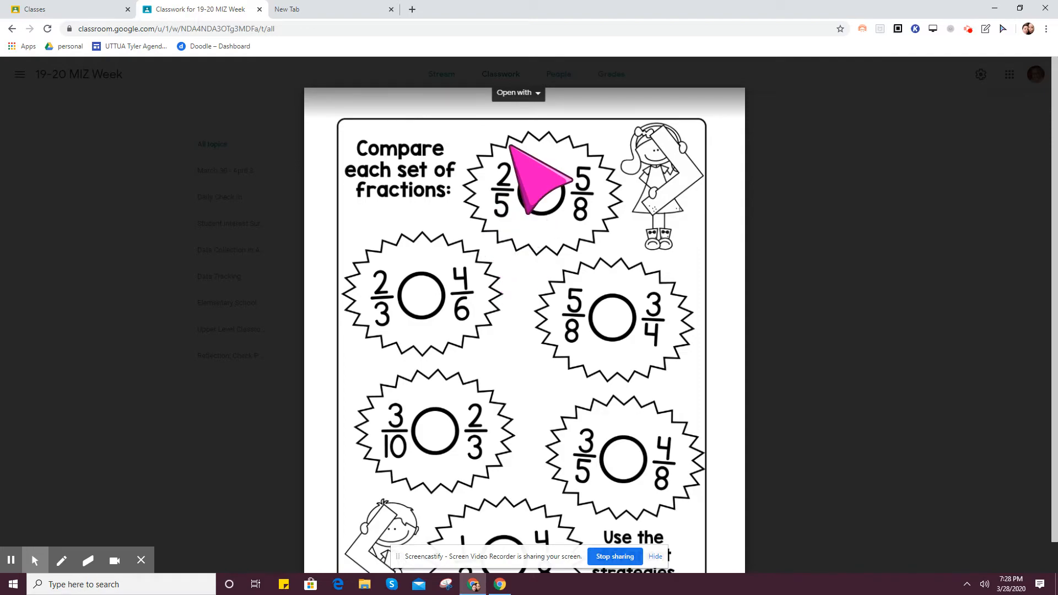
mouse_move(516, 86)
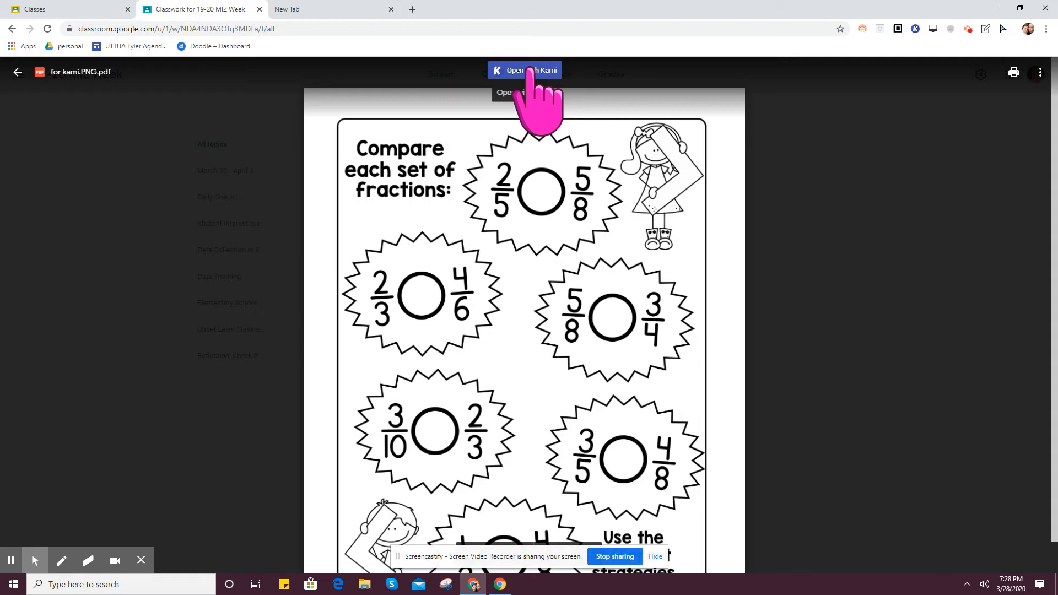
left_click(530, 70)
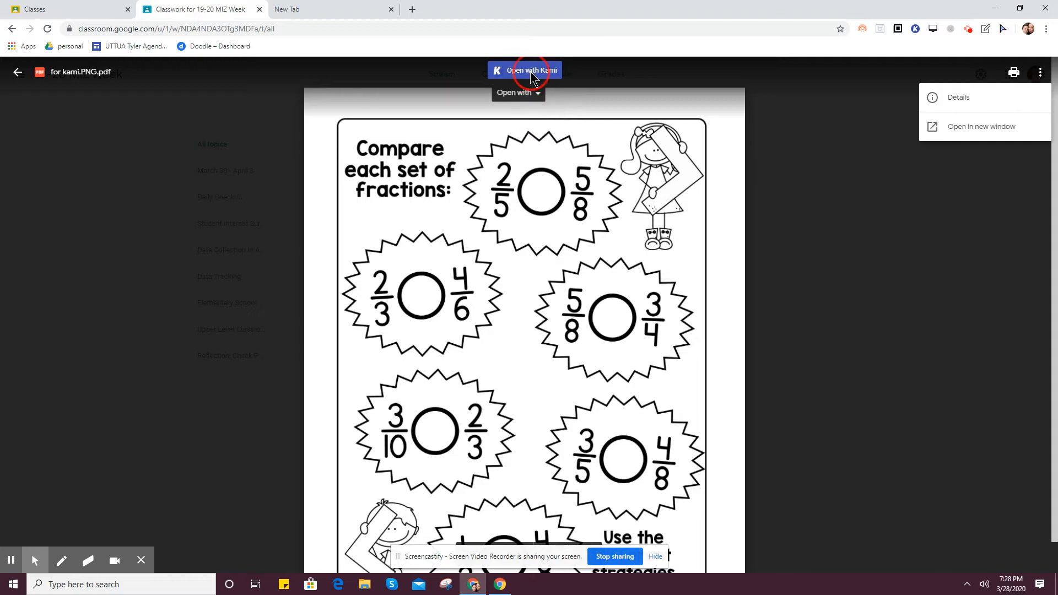